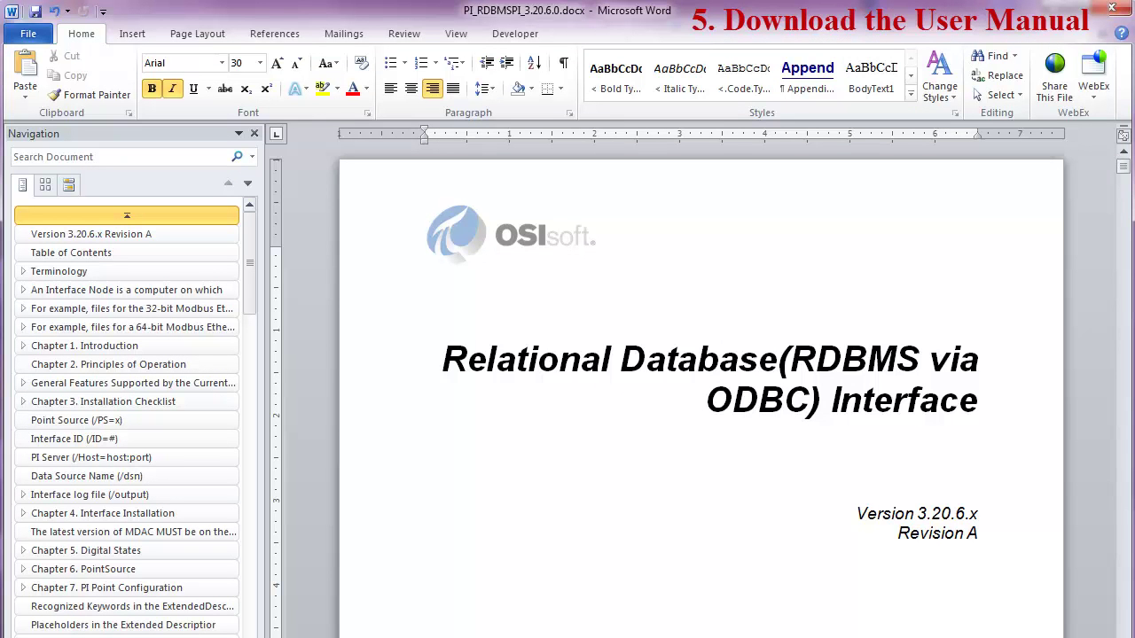
# Step: Jump from Chapter 7 PI Point Configuration to Chapter 8 SQL Statements in the RDBMSPI manual
pyautogui.click(182, 591)
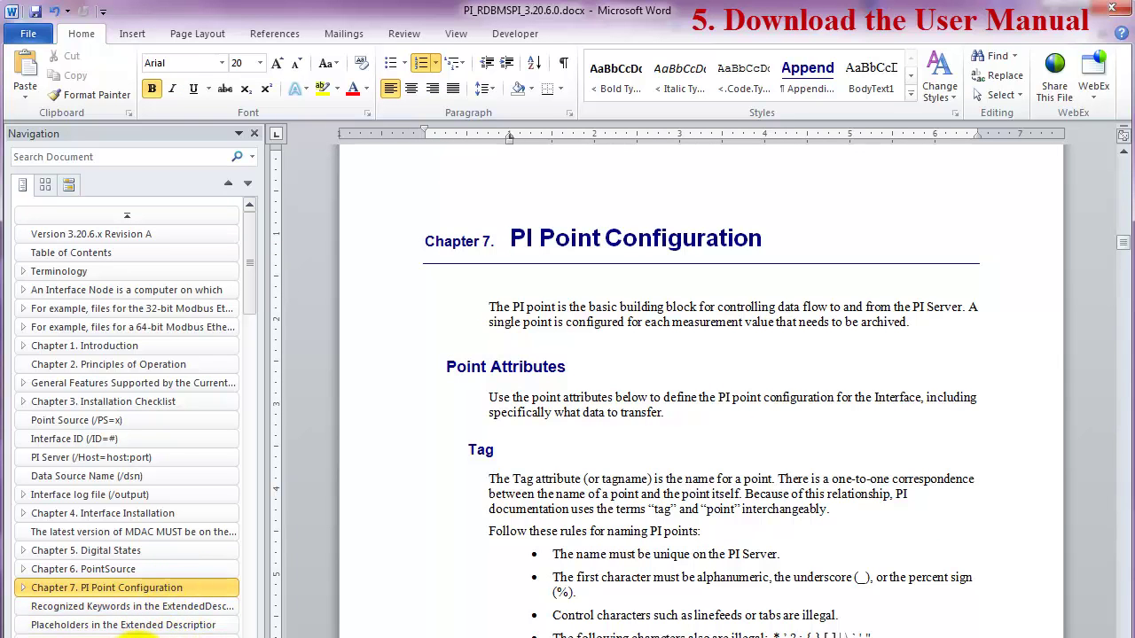
pyautogui.click(142, 633)
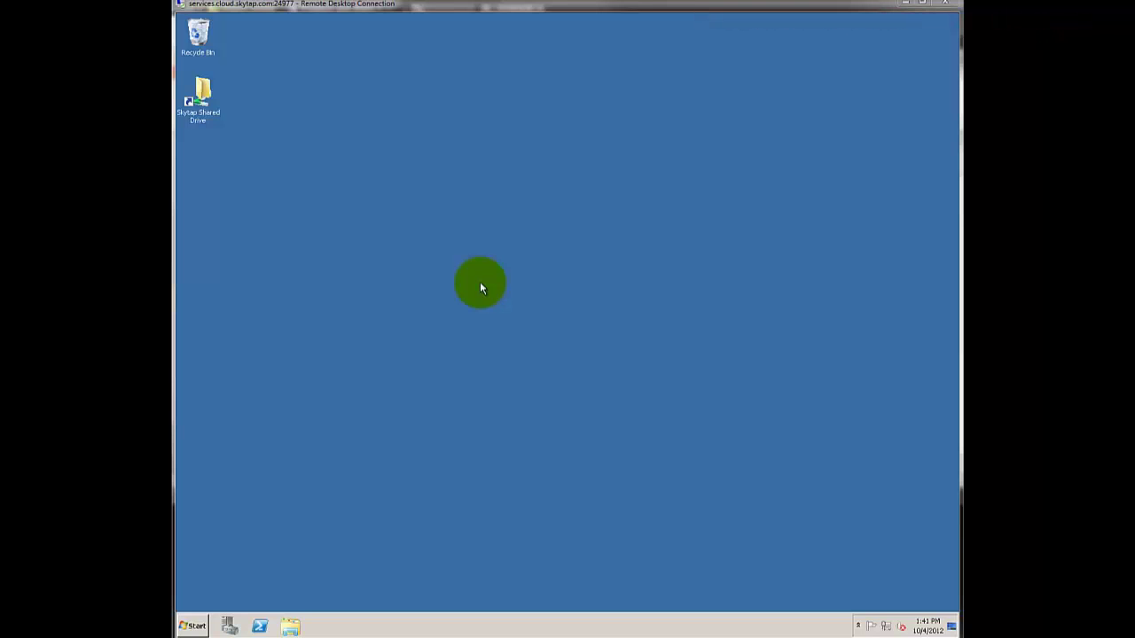
# Step: Launch PI System Management Tools and open Points > Point Builder
pyautogui.click(192, 624)
pyautogui.click(215, 413)
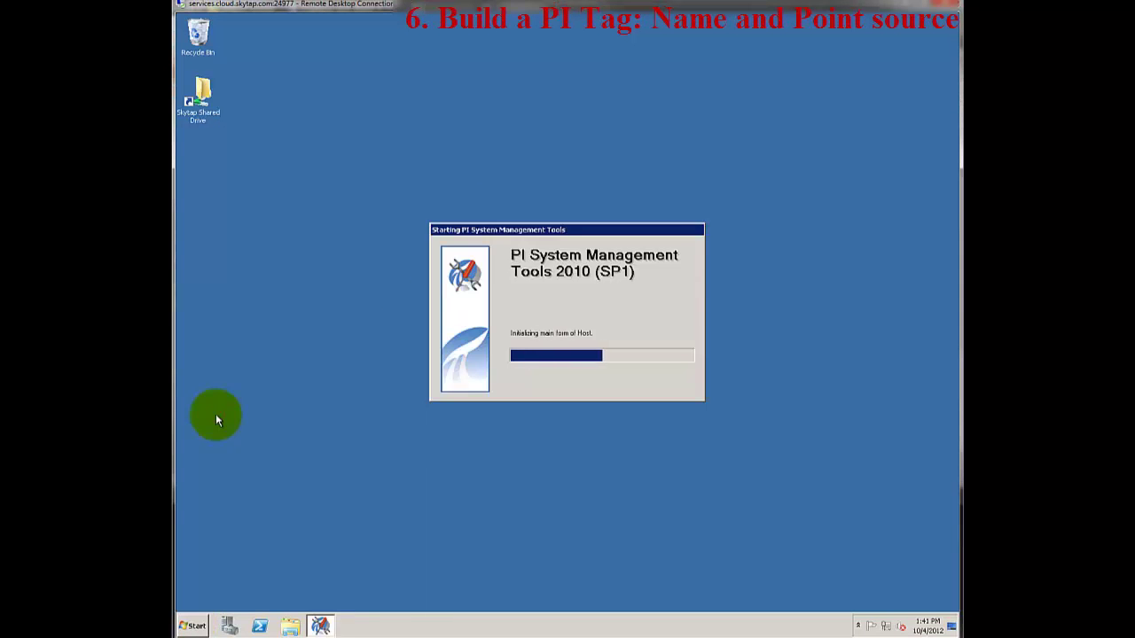
pyautogui.click(185, 229)
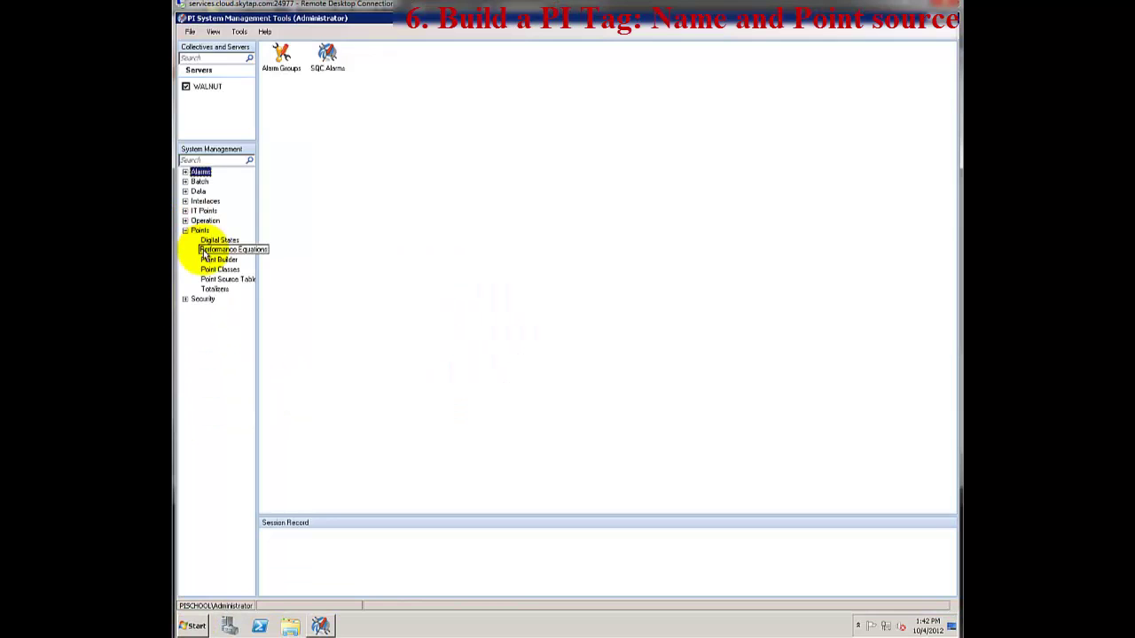
pyautogui.click(211, 259)
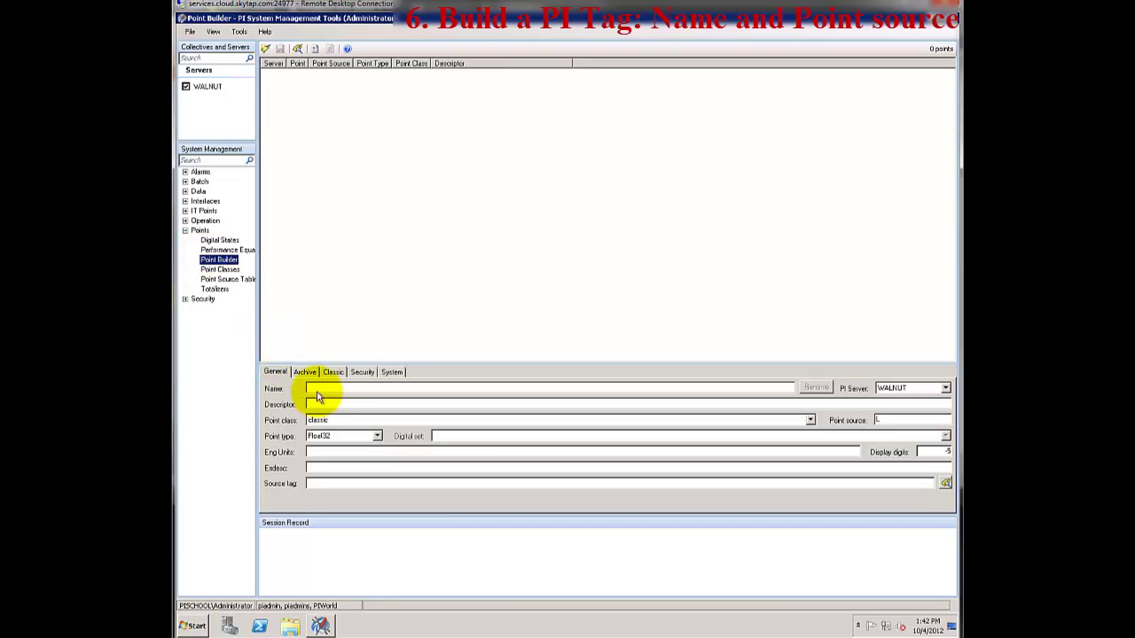
# Step: Name the new tag ClusterInfo_ActiveNodes with point source RDB-SQL
pyautogui.click(317, 388)
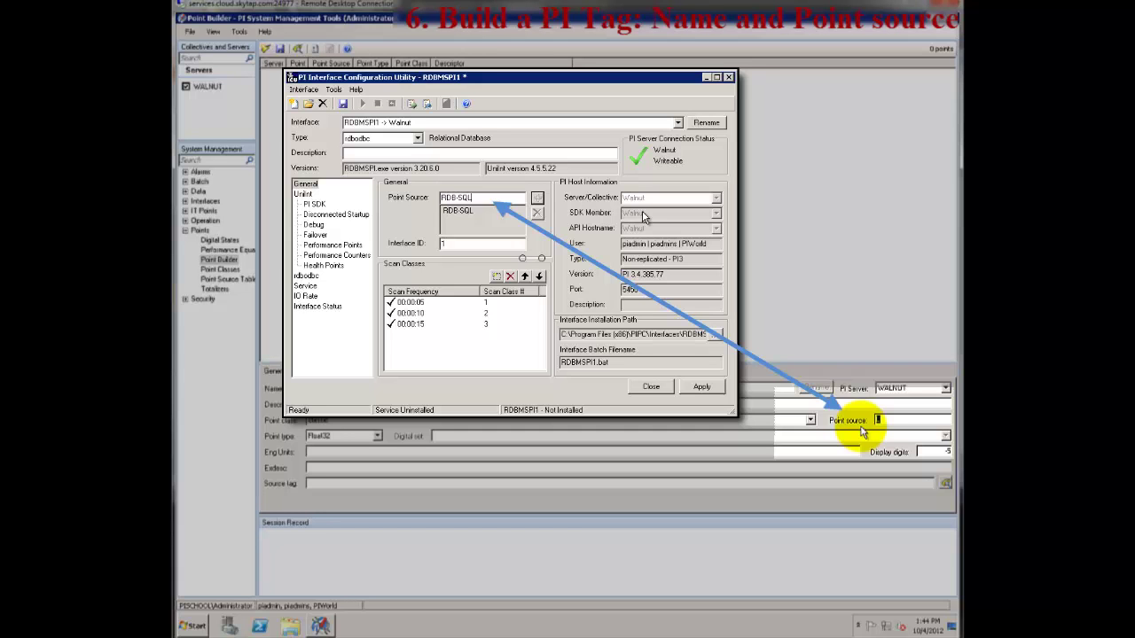
pyautogui.write('DB-SQL')
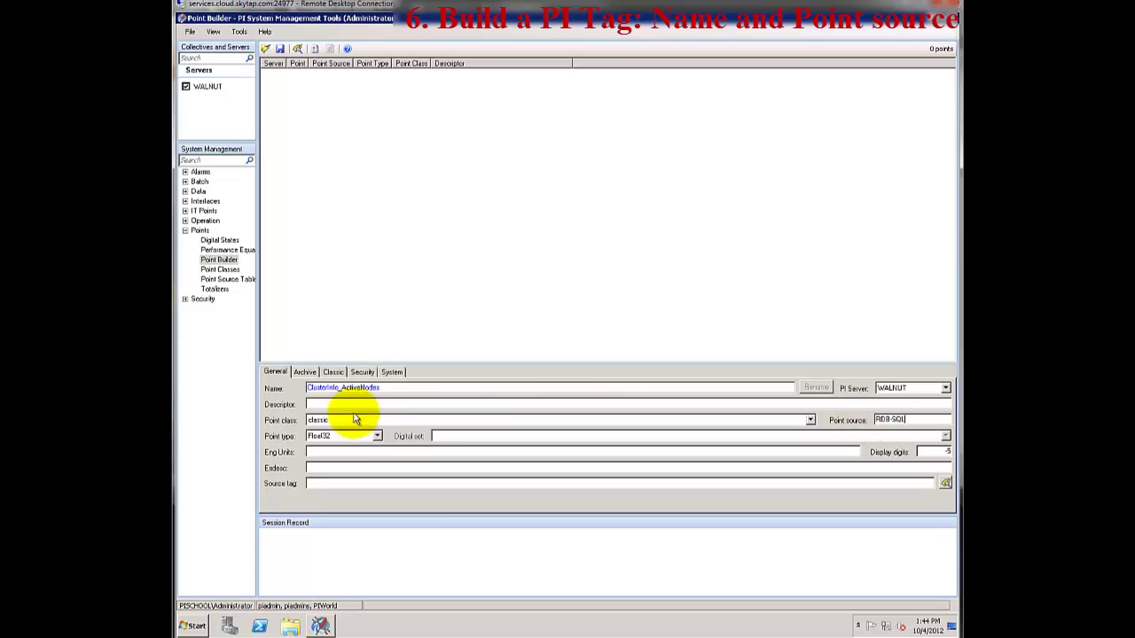
pyautogui.click(310, 373)
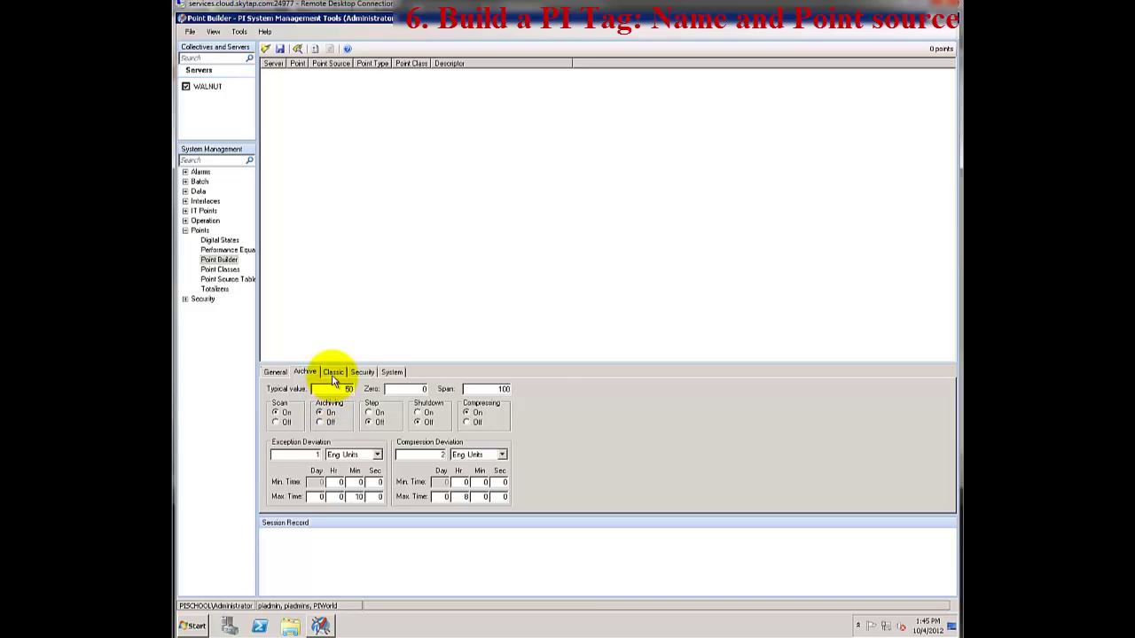
# Step: Enter 1 for Location1 and Location4 on the Classic tab, leaving others at 0
pyautogui.click(333, 373)
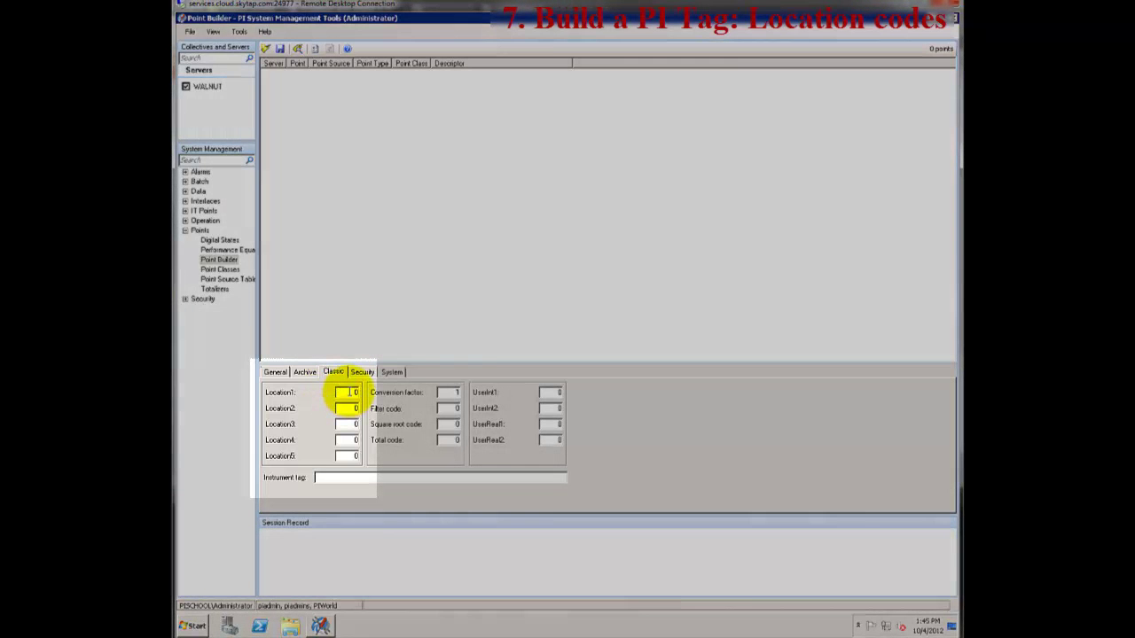
pyautogui.click(348, 392)
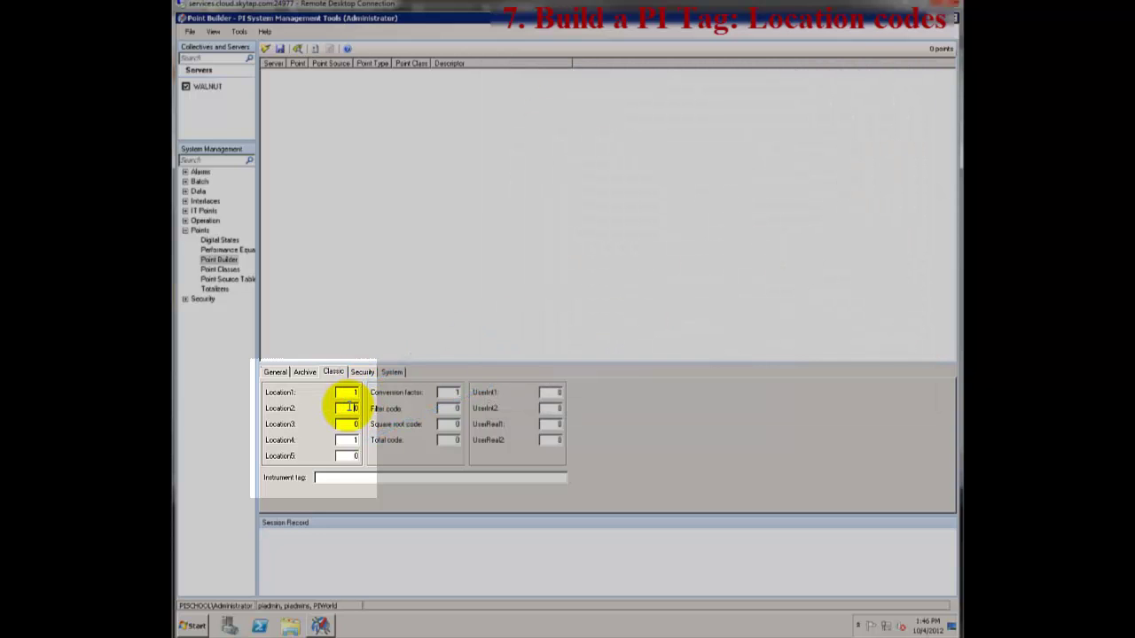
pyautogui.click(350, 455)
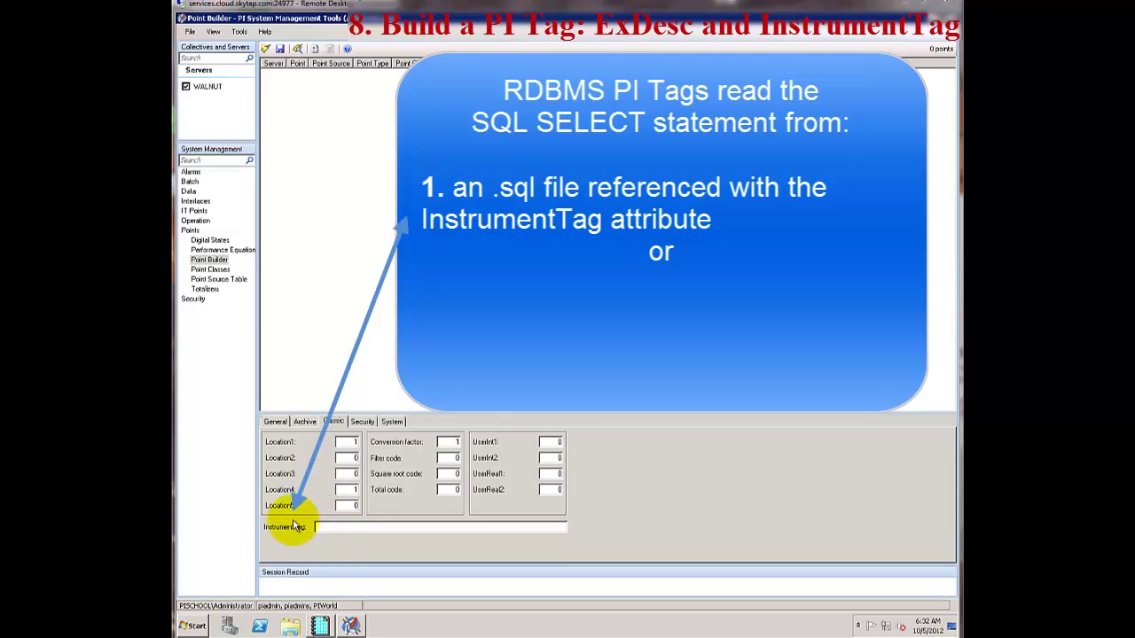
# Step: Enter ExDesc /SQL="SELECT ActiveNodes, 0 FROM ClusterStatus;" on the General tab and save to WALNUT
pyautogui.click(275, 422)
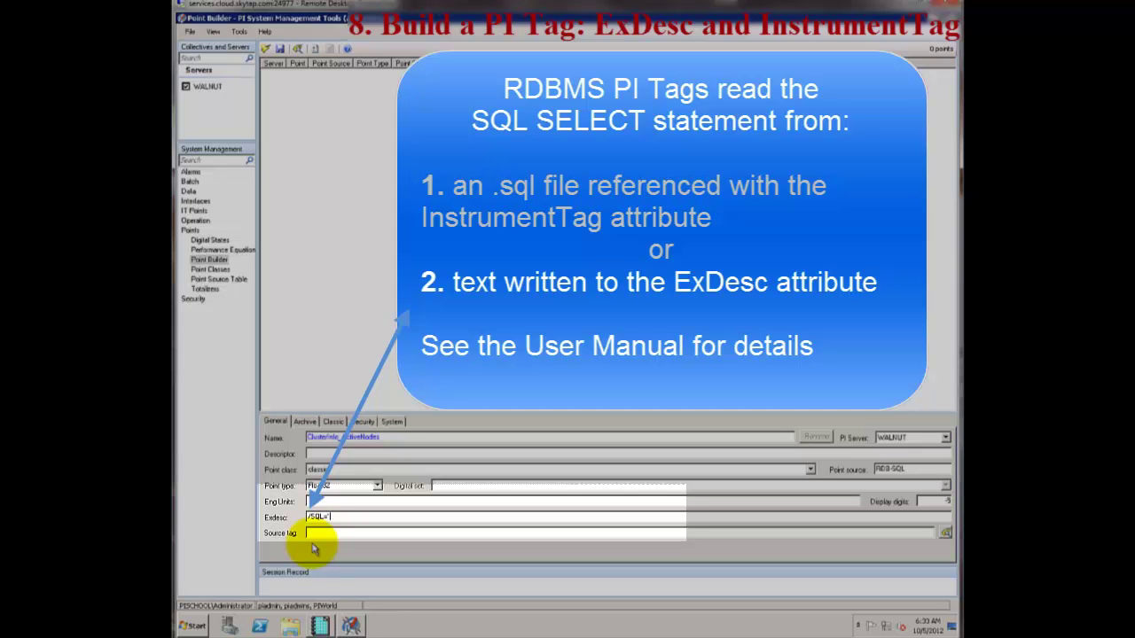
pyautogui.write('SELECT A')
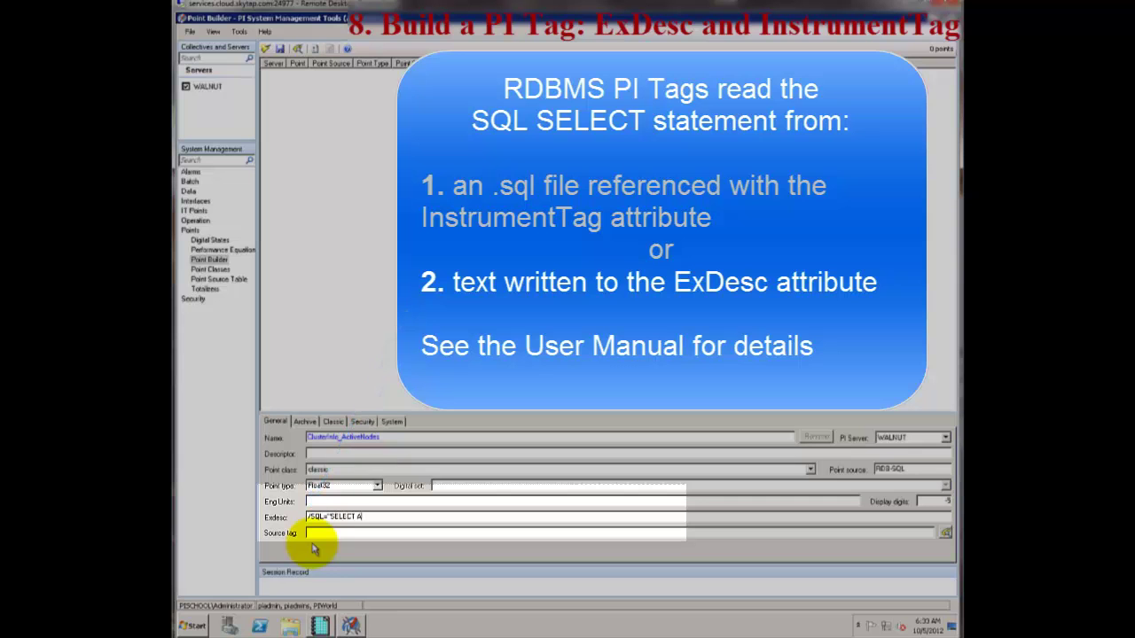
pyautogui.write('ctiveNodes, 0 FROM ClusterStatus;')
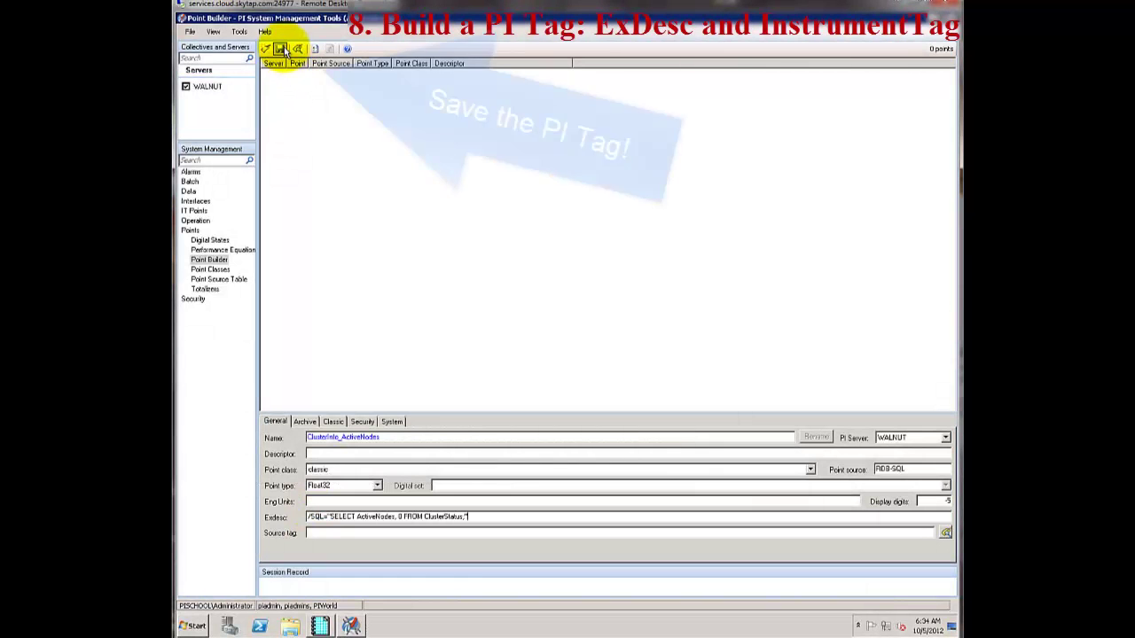
pyautogui.click(282, 50)
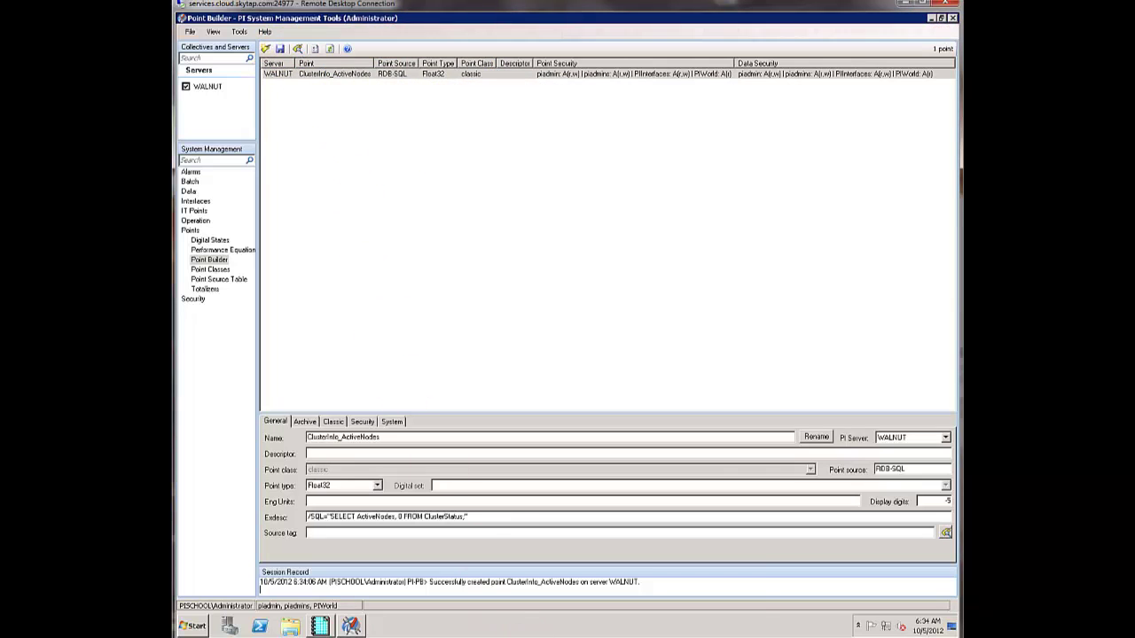
# Step: Confirm RDBMSPI1 is running in the interface node's ICU, then bring ProcessBook forward
pyautogui.click(558, 621)
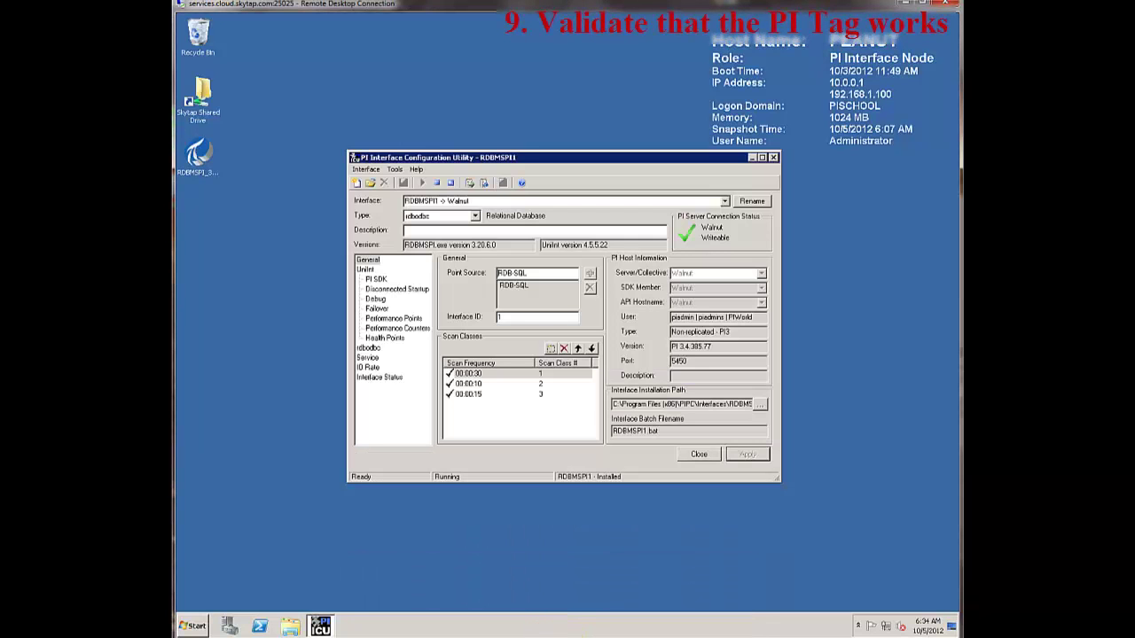
pyautogui.moveTo(549, 635)
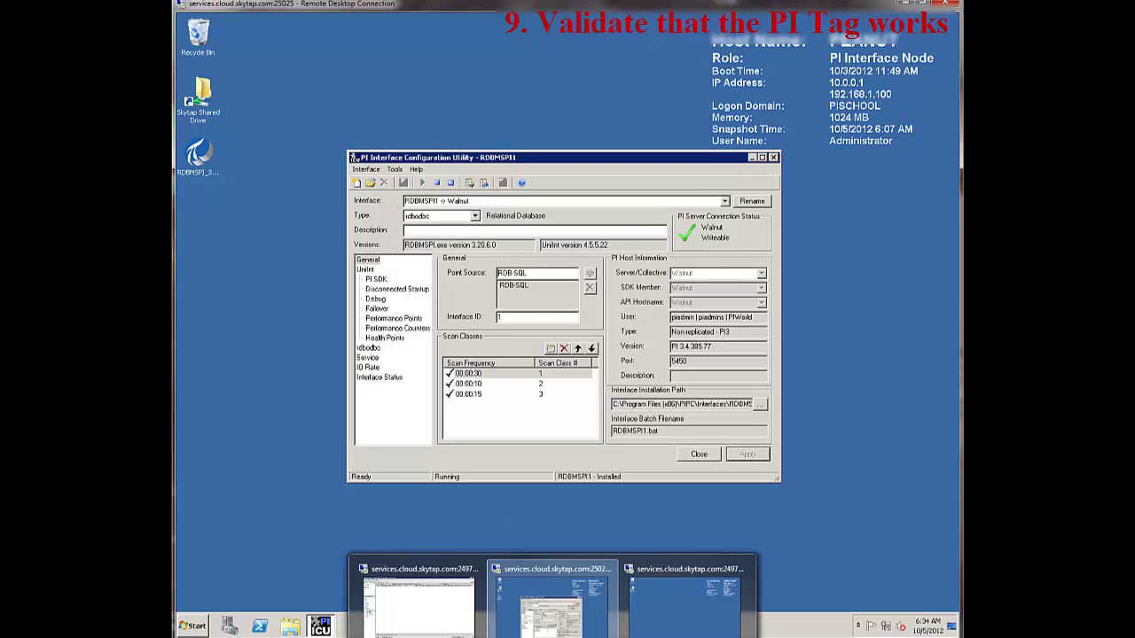
pyautogui.click(468, 625)
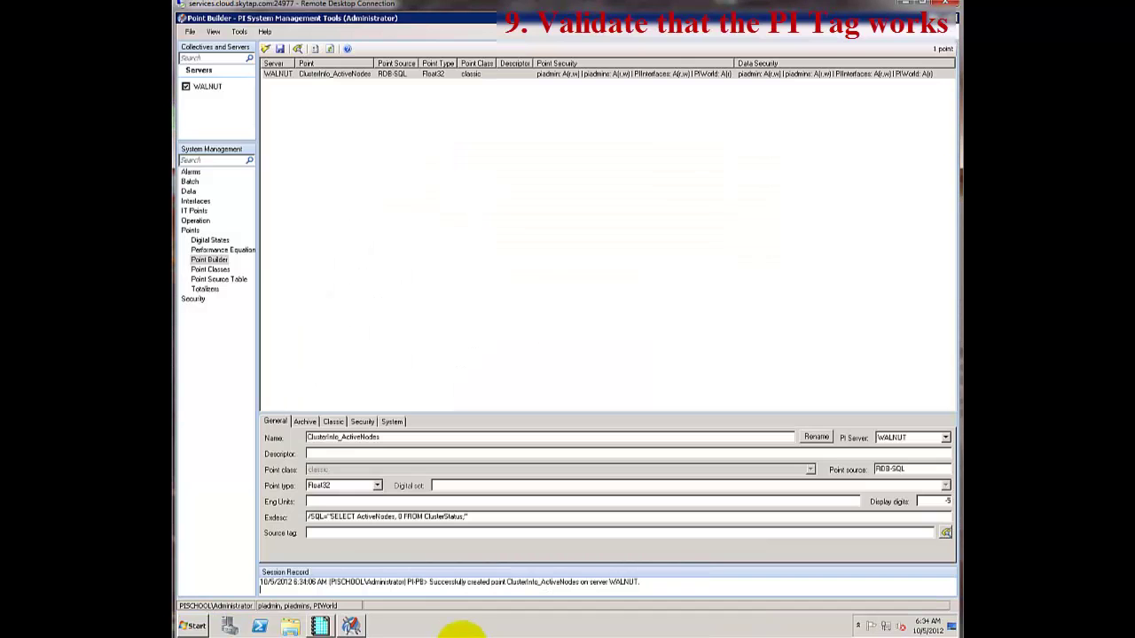
pyautogui.click(321, 626)
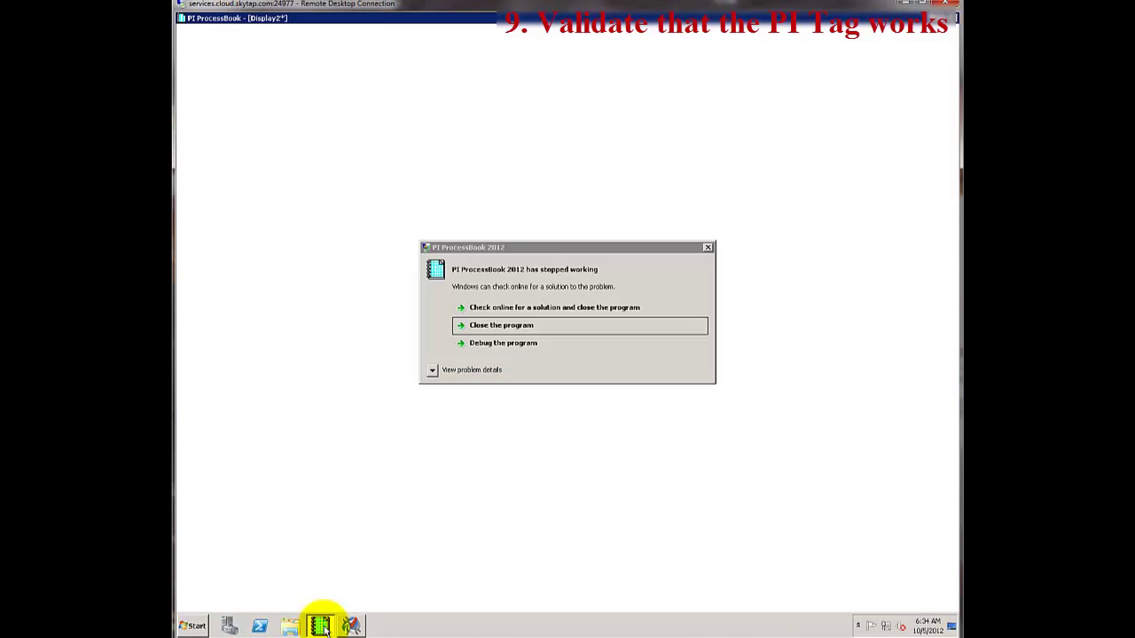
# Step: Close the crashed ProcessBook and relaunch PI ProcessBook
pyautogui.click(471, 325)
pyautogui.click(193, 626)
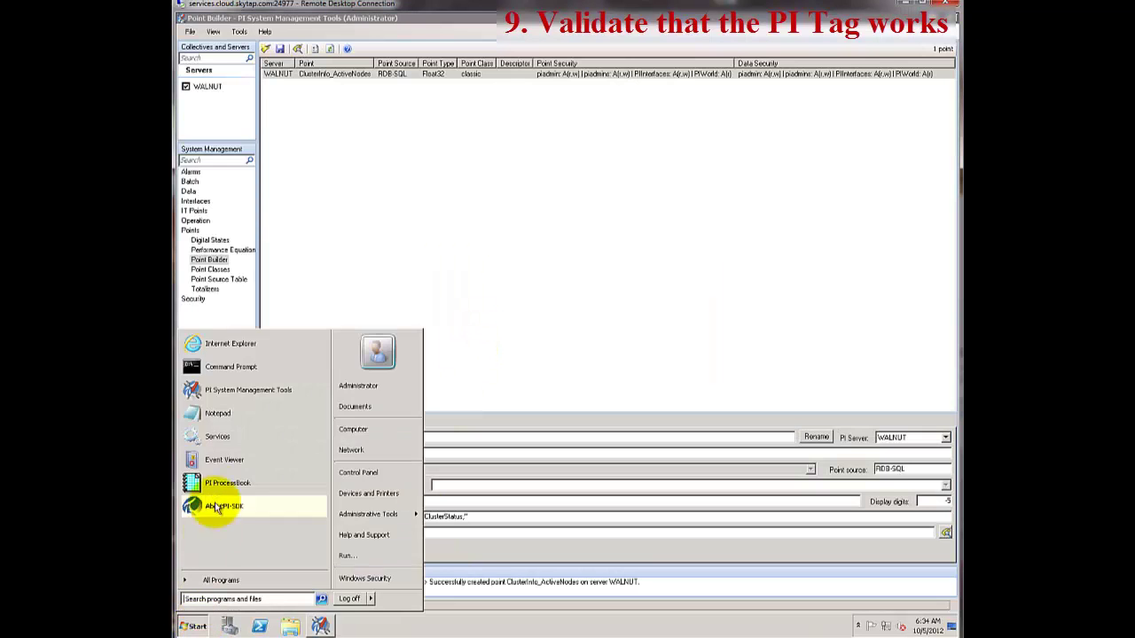
pyautogui.click(228, 483)
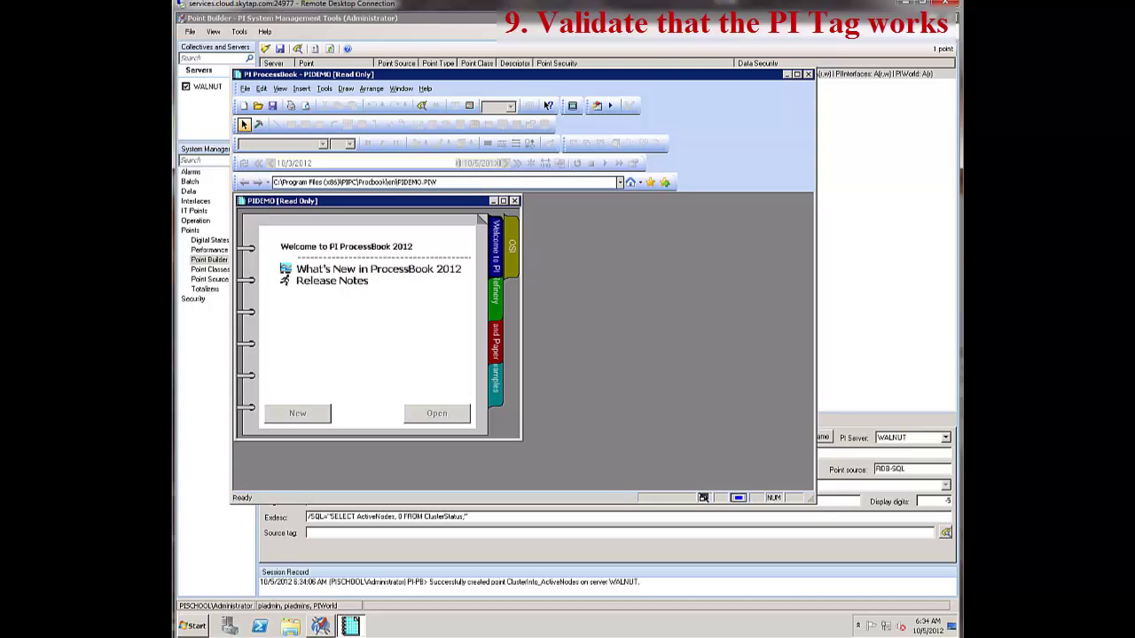
# Step: Create a new display, Display1, and maximize it to fill the screen
pyautogui.click(244, 105)
pyautogui.click(265, 172)
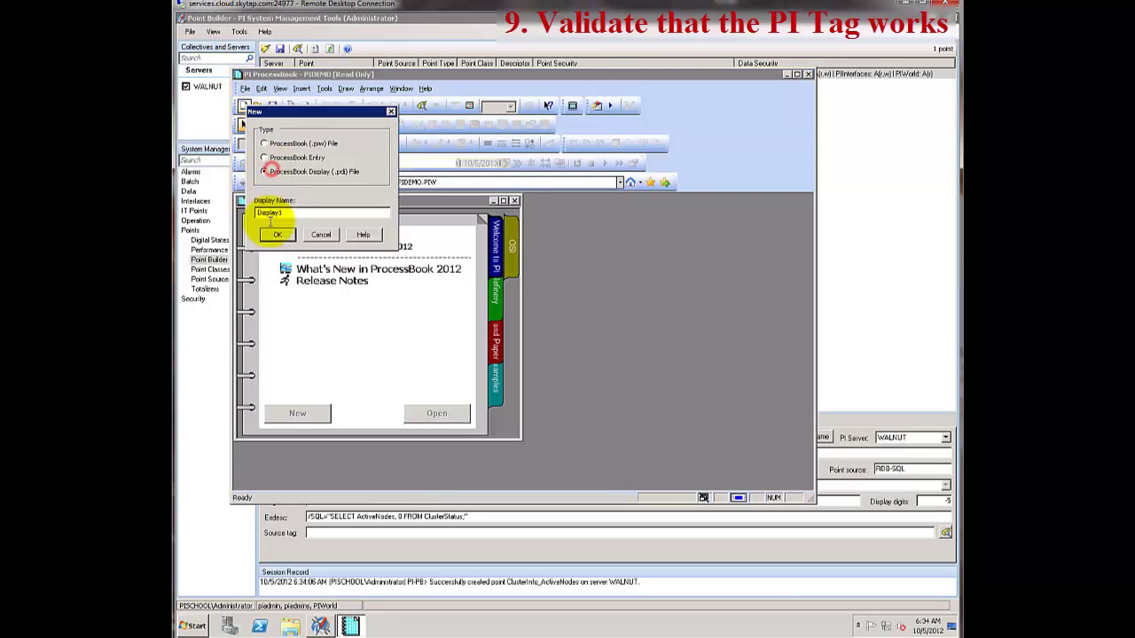
pyautogui.click(276, 234)
pyautogui.click(525, 202)
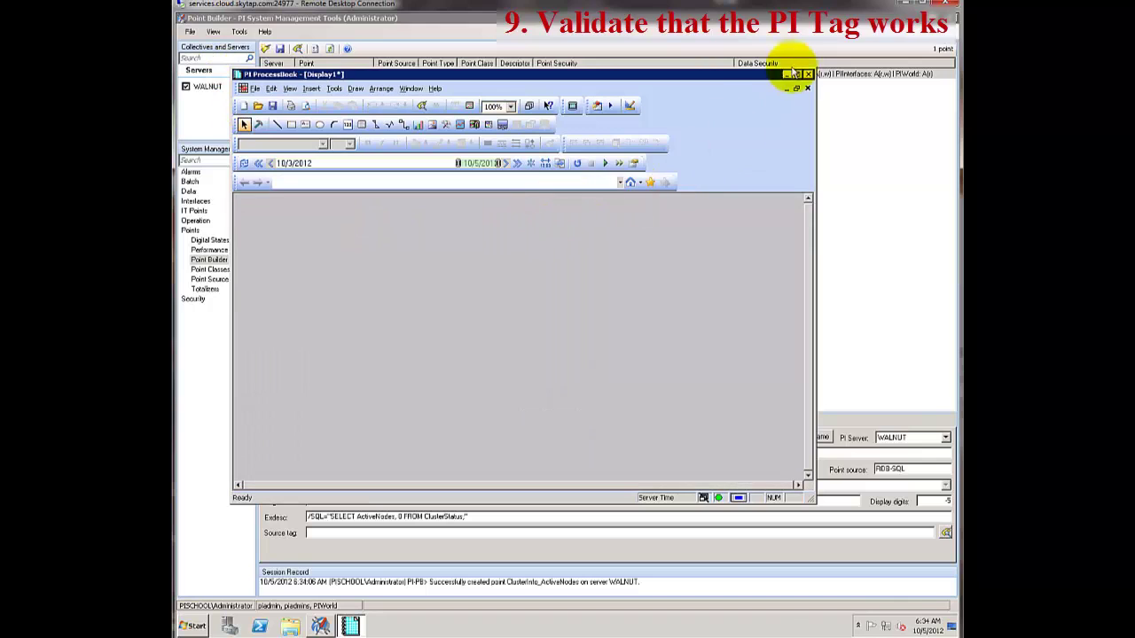
pyautogui.click(797, 75)
# Step: Draw a trend of ClusterInfo_ActiveNodes found via search Clu*, starting at *-1 Hour
pyautogui.click(404, 69)
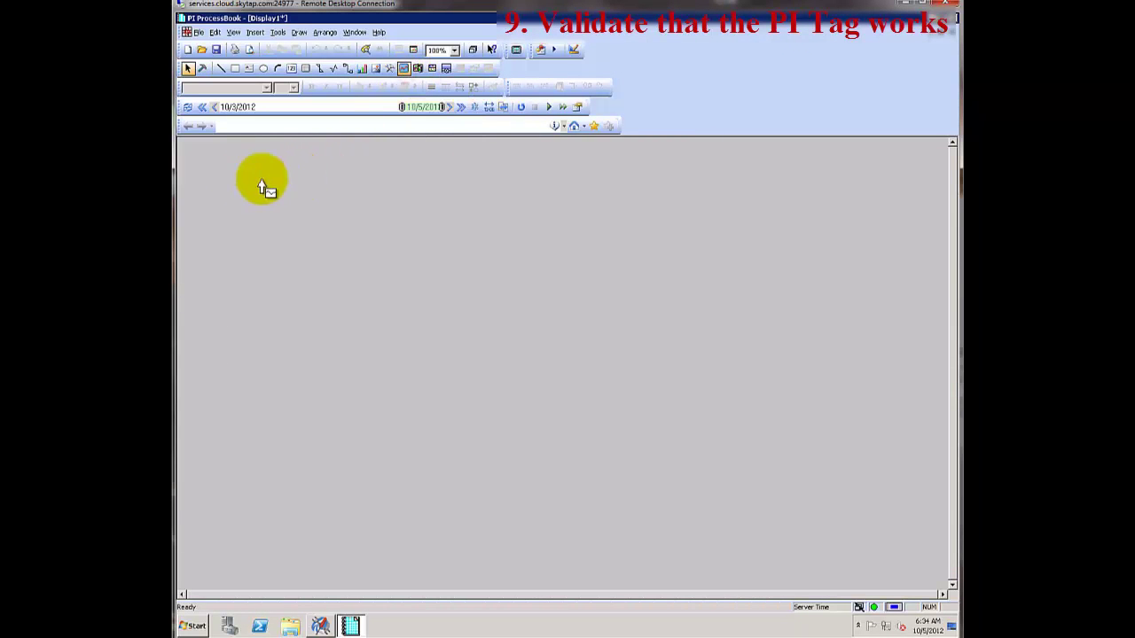
pyautogui.moveTo(231, 179)
pyautogui.mouseDown()
pyautogui.moveTo(433, 321)
pyautogui.moveTo(777, 530)
pyautogui.mouseUp()
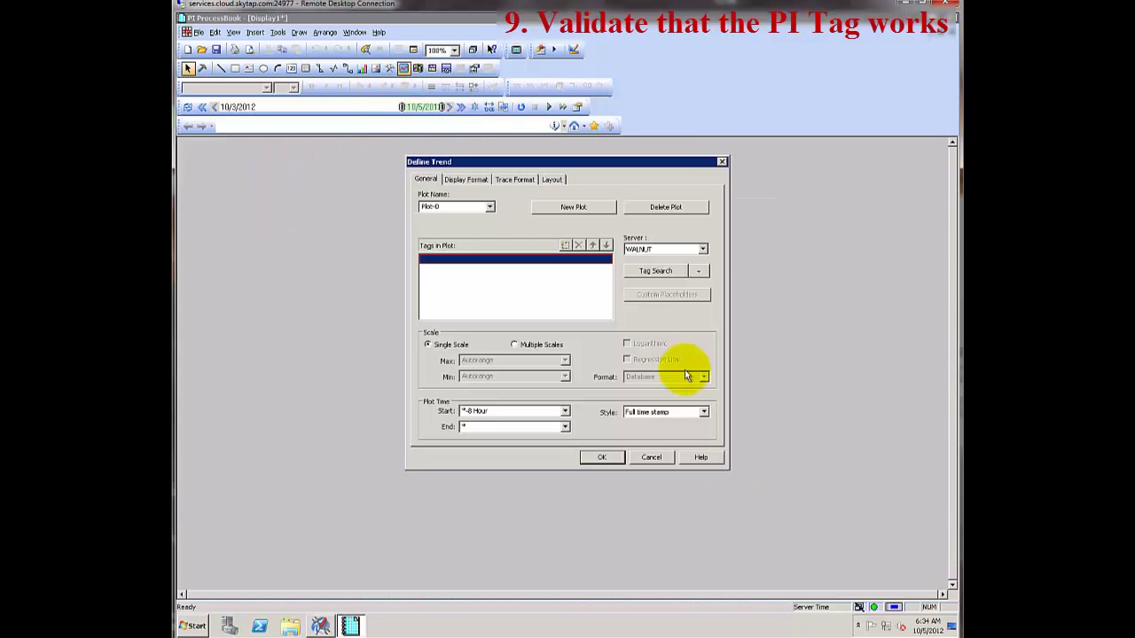
pyautogui.click(656, 269)
pyautogui.write('Clu*')
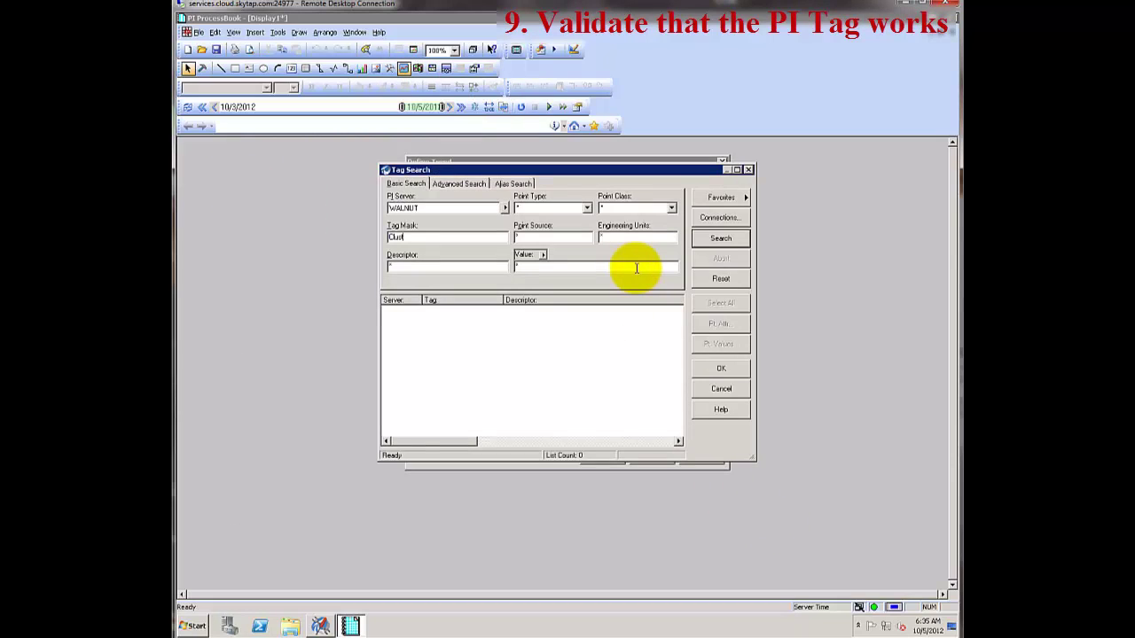
pyautogui.press('Return')
pyautogui.click(721, 369)
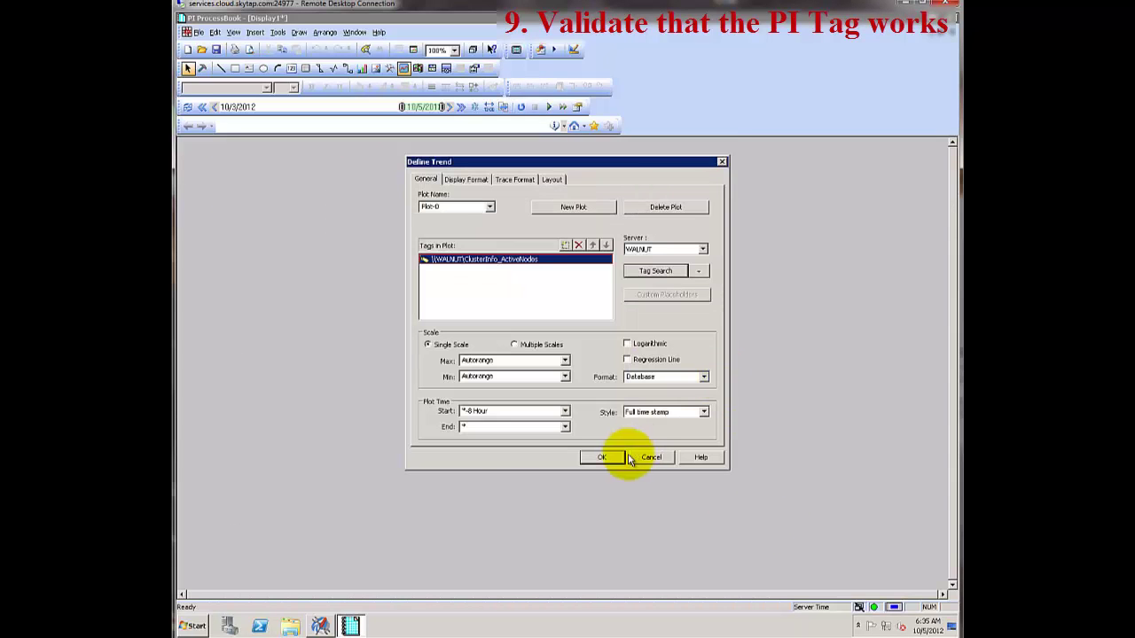
pyautogui.click(564, 412)
pyautogui.click(541, 423)
pyautogui.click(600, 458)
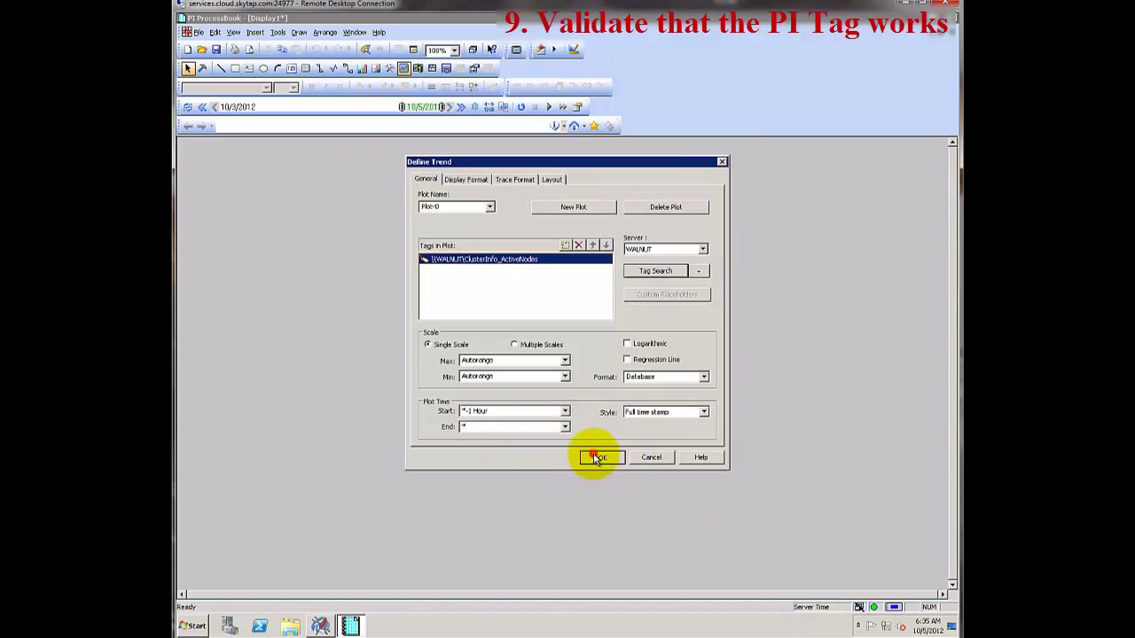